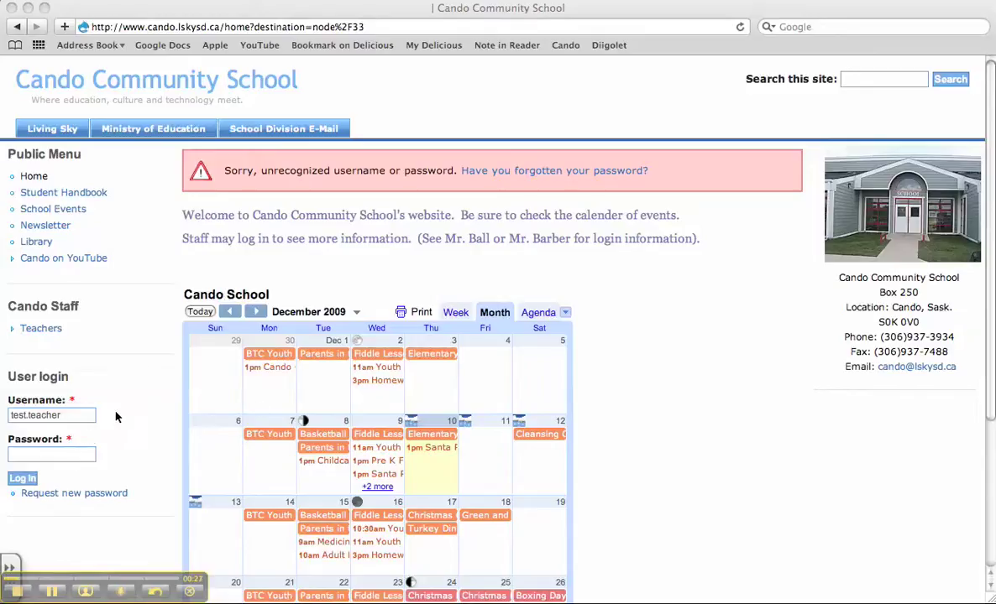
Enter the account password and log in to the school website
left_click(68, 453)
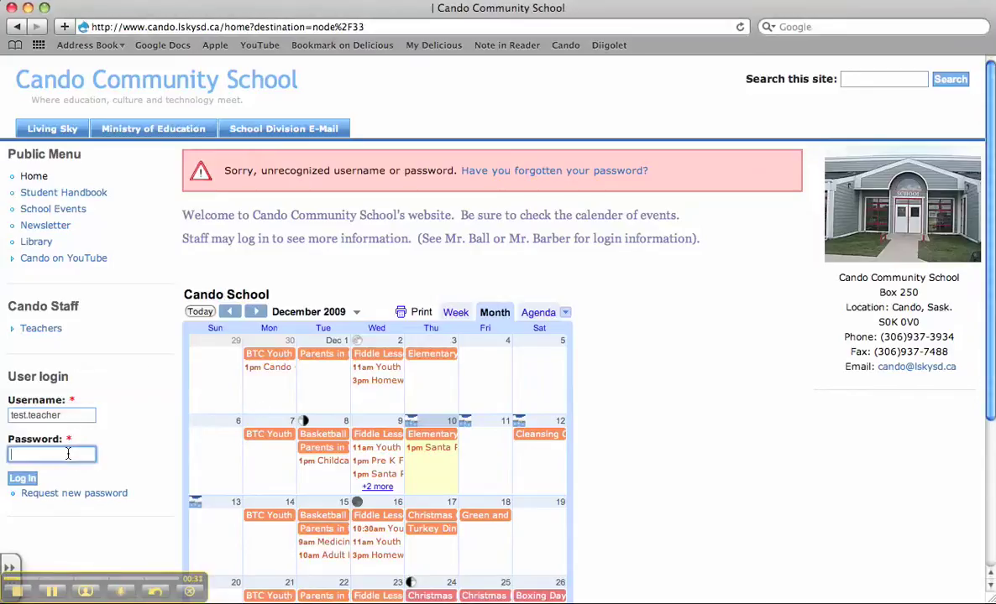
type("•••••••••••")
left_click(21, 483)
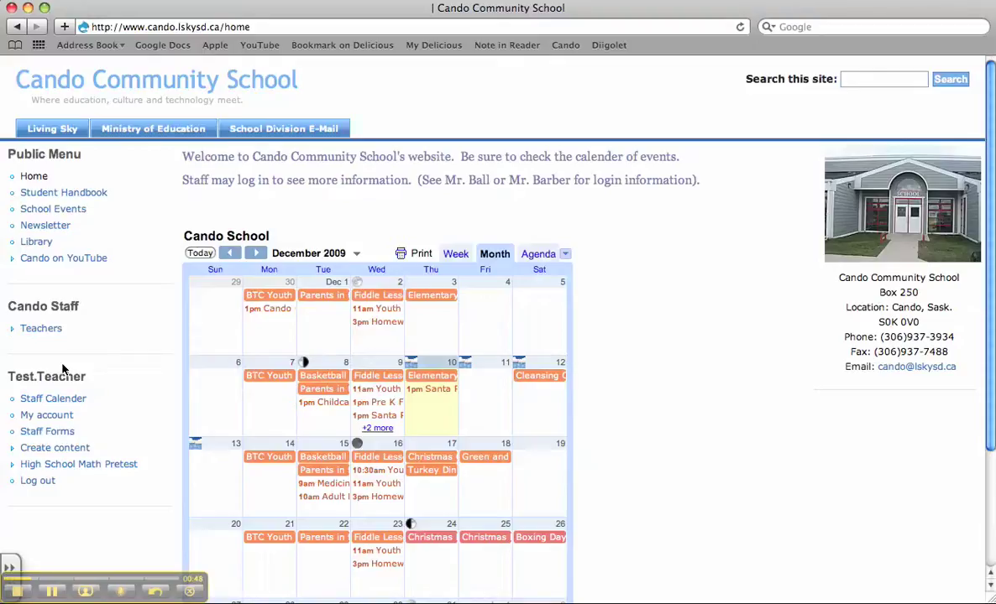
Open the Test Teacher page from the Cando Staff teachers list for editing
left_click(51, 331)
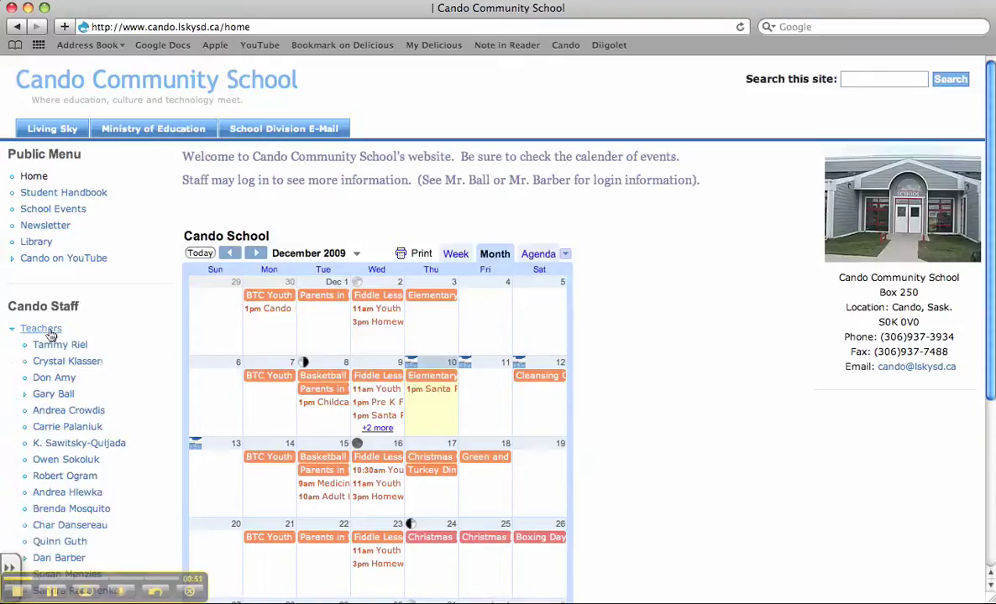
scroll(175, 357, "down", 5)
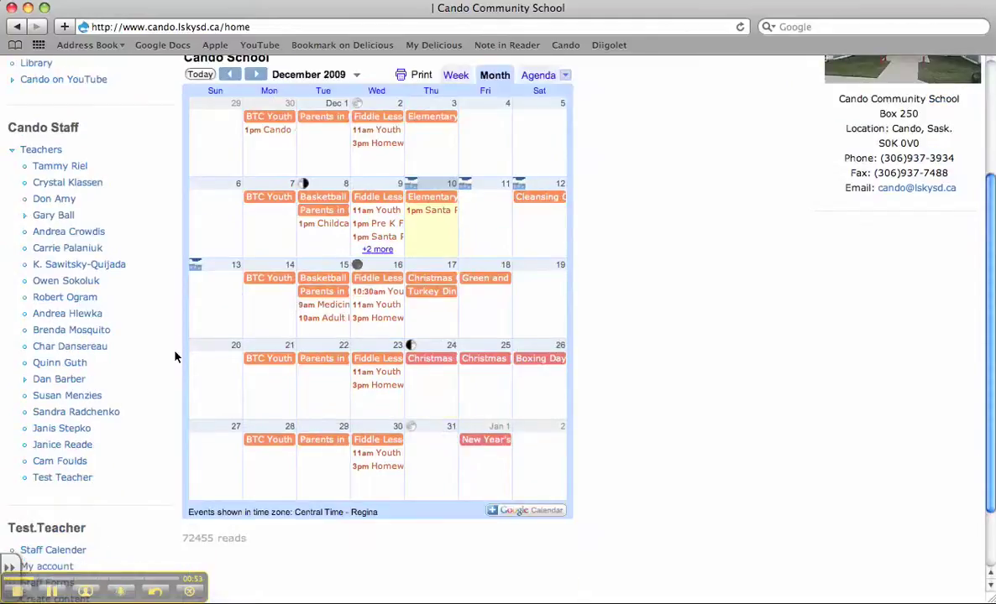
left_click(62, 478)
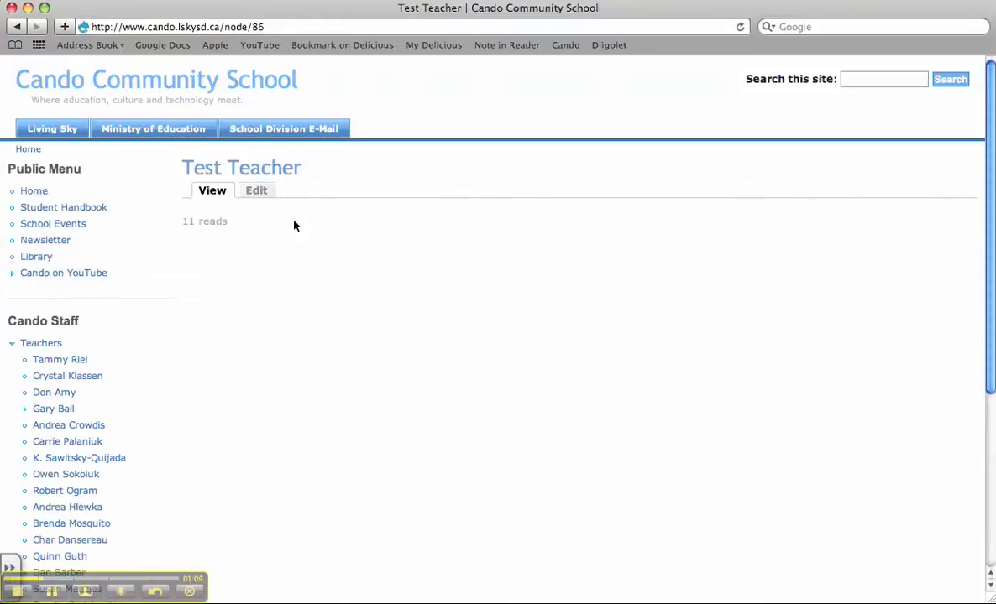
left_click(256, 192)
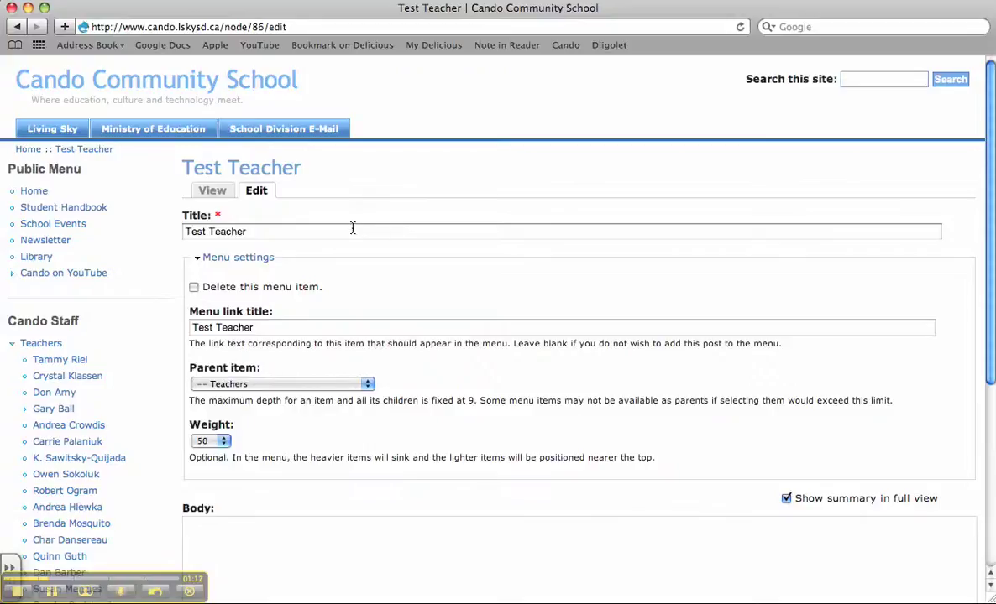
Collapse the menu settings section of the page's edit form
scroll(537, 284, "down", 5)
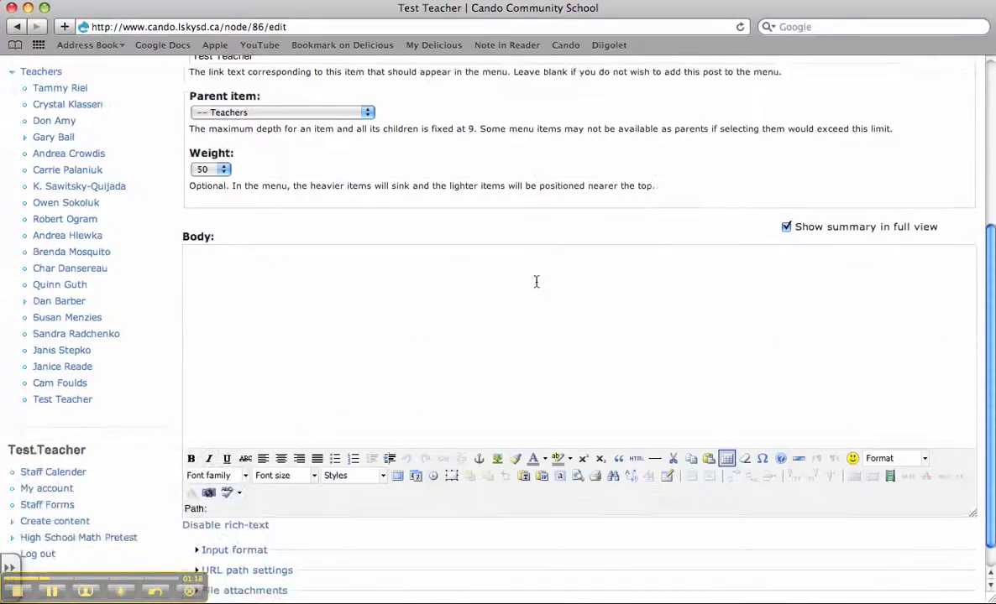
scroll(537, 285, "up", 2)
scroll(535, 282, "up", 1)
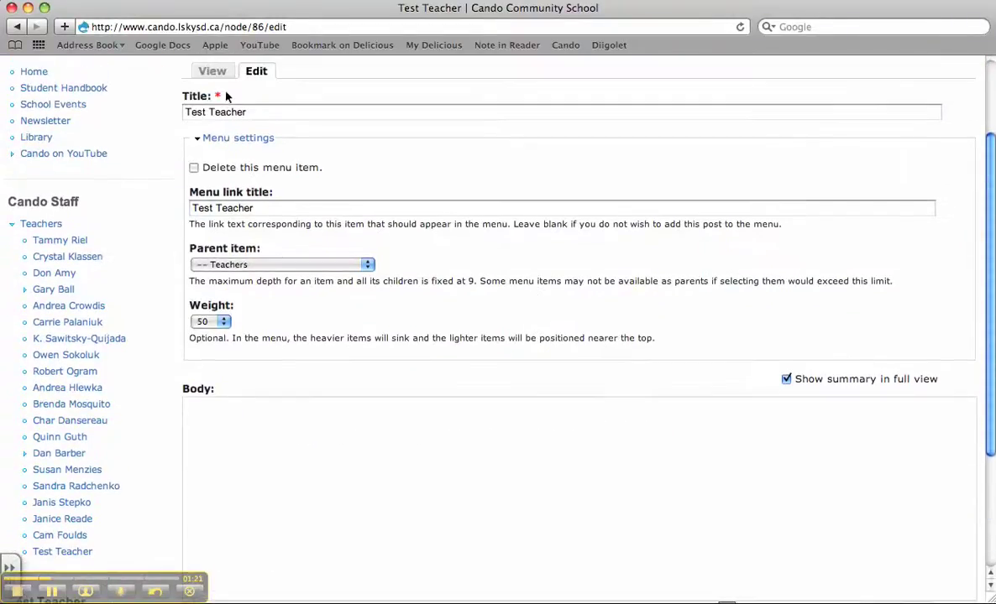
left_click(228, 139)
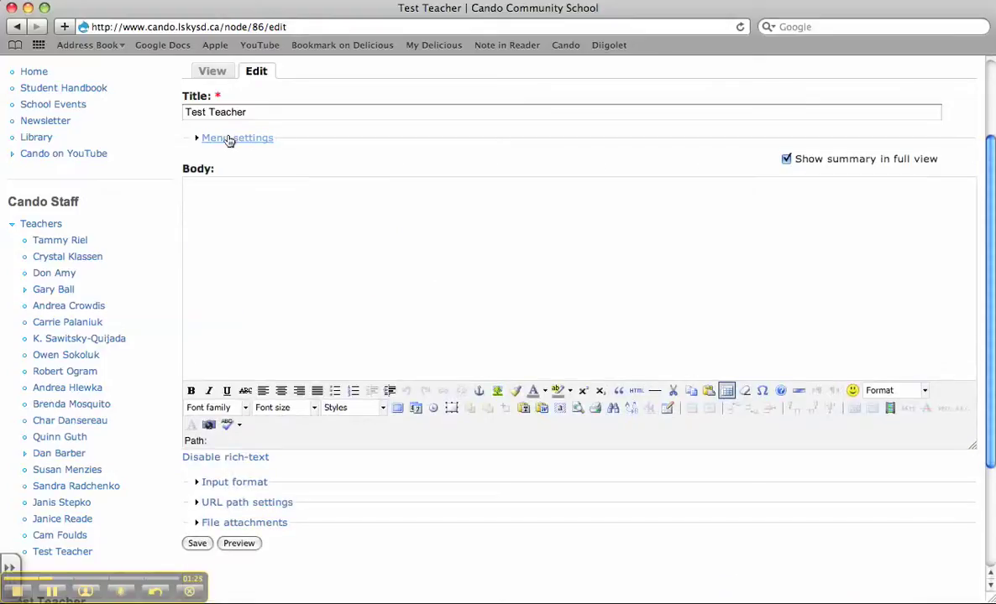
Enter the body text "This is webpage created for the purposes of a how to video."
scroll(398, 166, "down", 3)
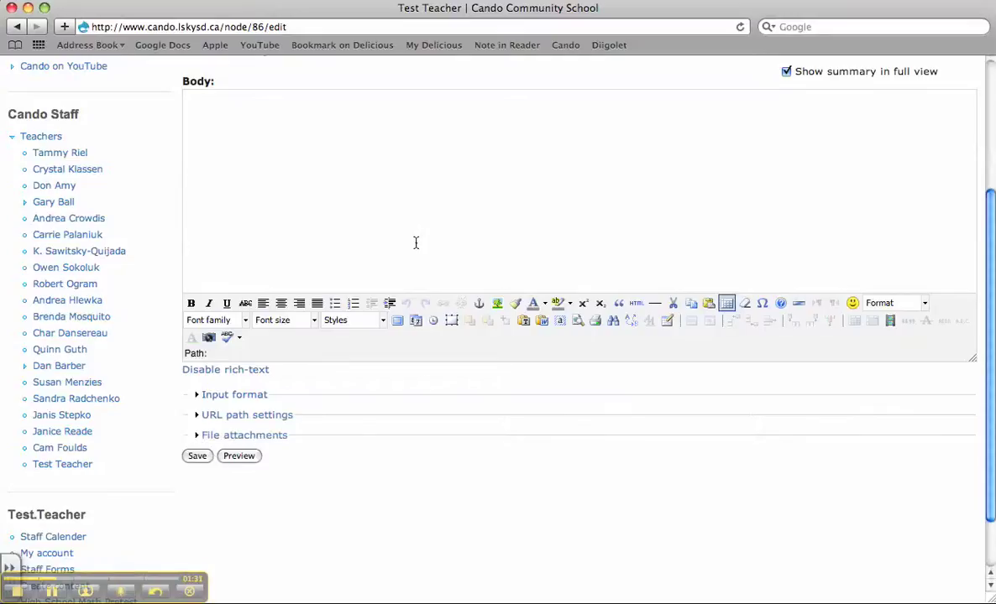
scroll(415, 243, "up", 3)
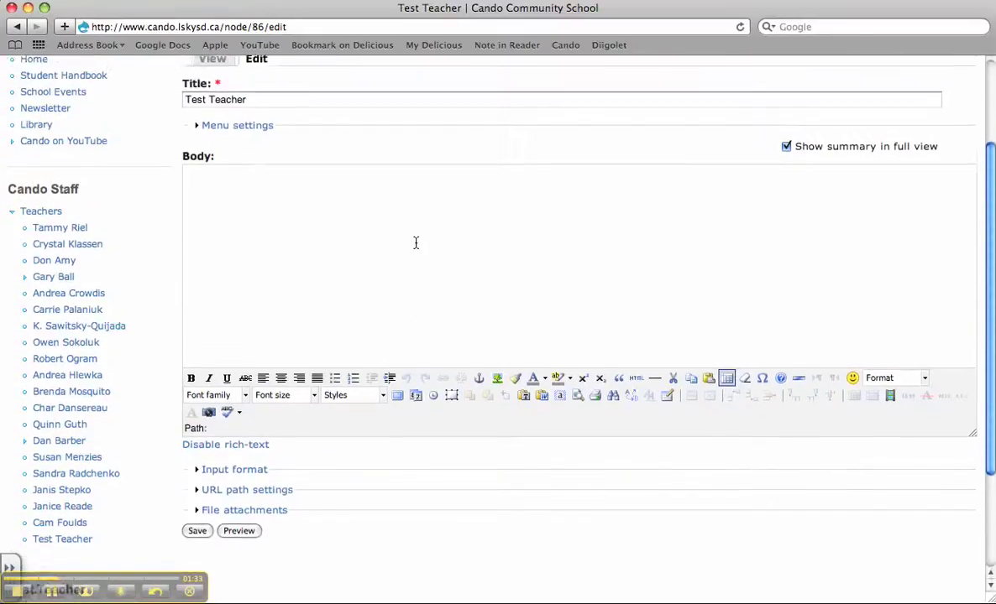
scroll(415, 242, "up", 2)
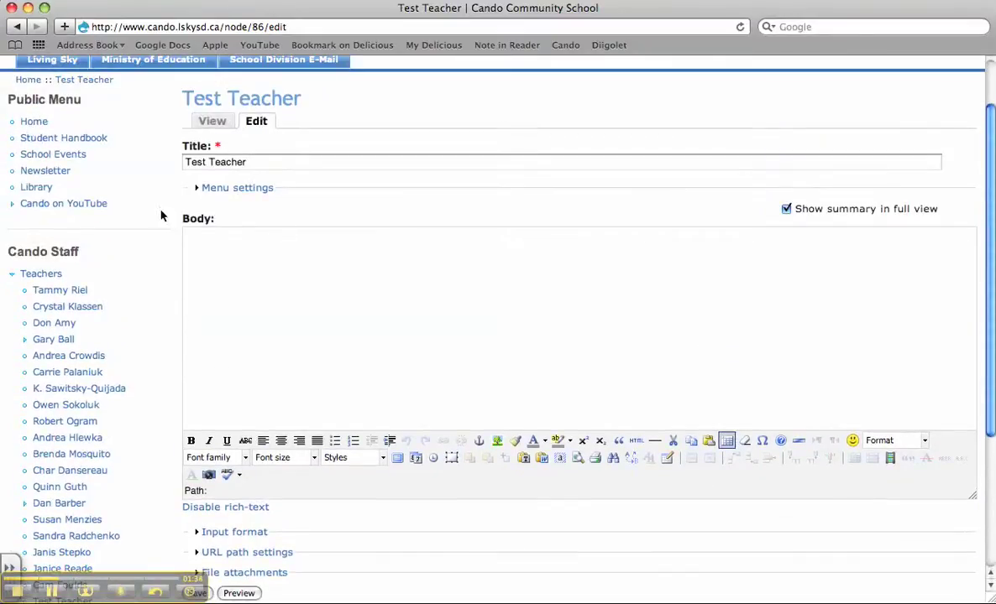
left_click(217, 236)
type("This is ")
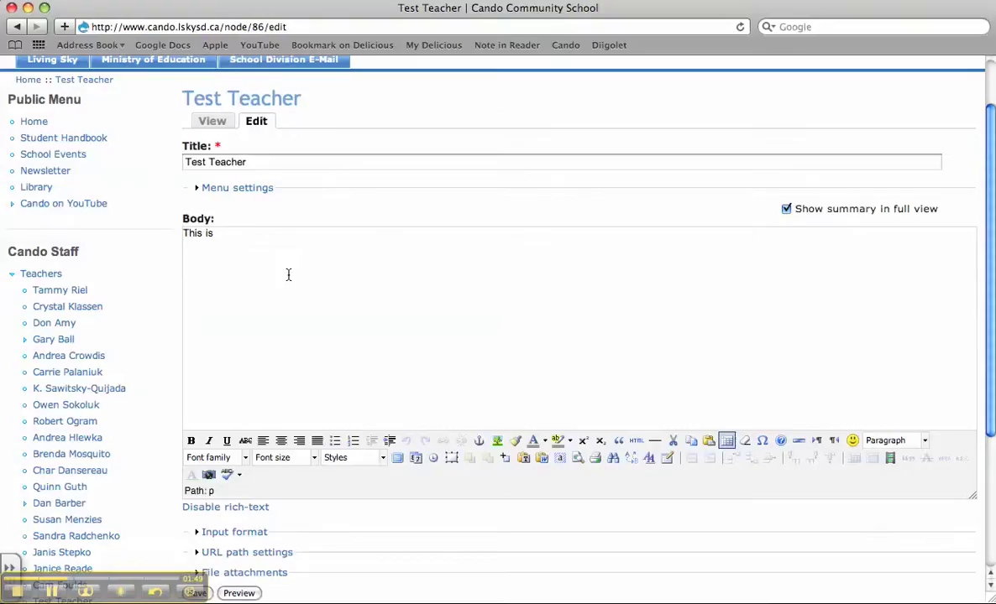
type("webpage created for the p")
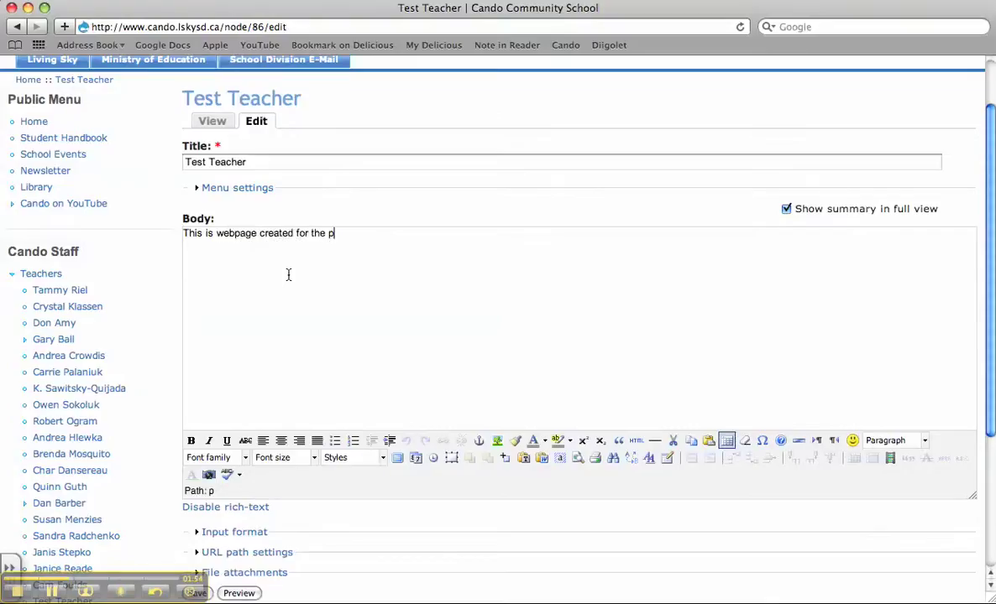
type("urposes of a how to video.")
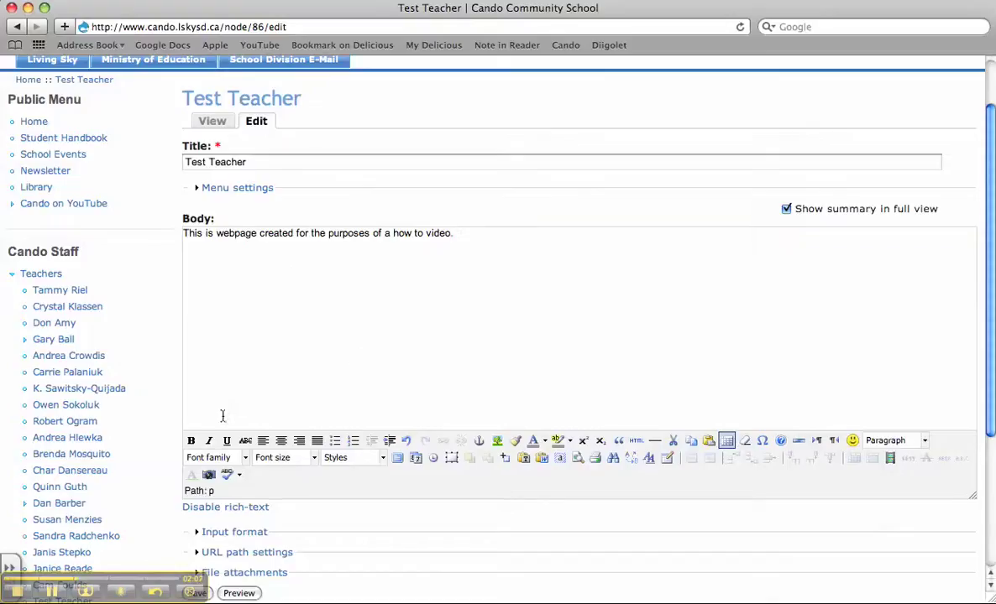
Add a bold line reading "Bold" below the introductory sentence, leaving a blank line between them
left_click(191, 441)
key("Return")
left_click(191, 441)
type("Bold")
left_click(191, 442)
Add an underlined line reading "Underline" below the bold line
left_click(228, 442)
type("Underline")
key("Return")
left_click(228, 442)
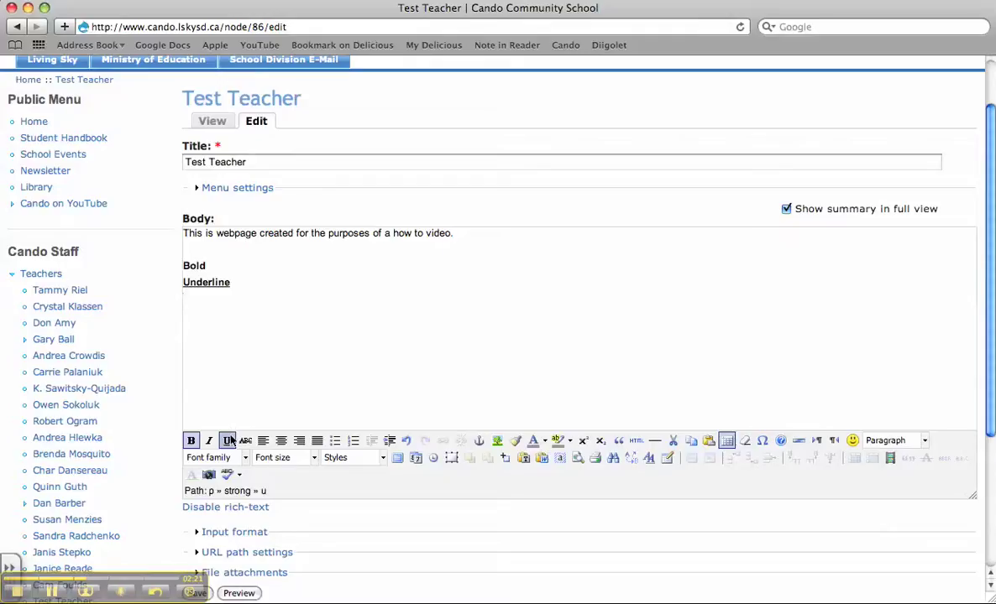
Set the font size to 5 (18pt) and add the line "18 point font" below the underlined line
left_click(313, 460)
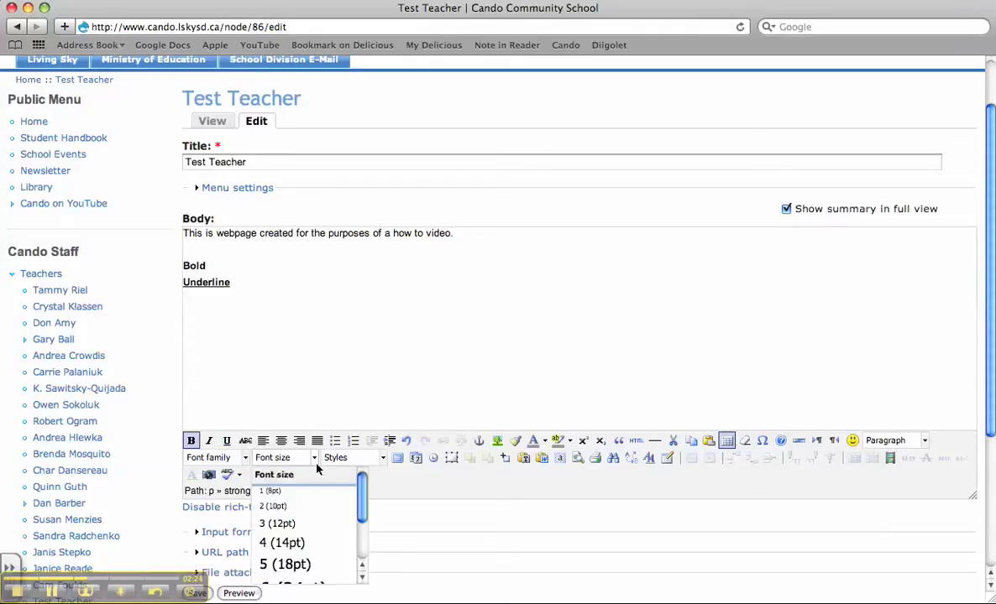
left_click(299, 566)
type("18 point font")
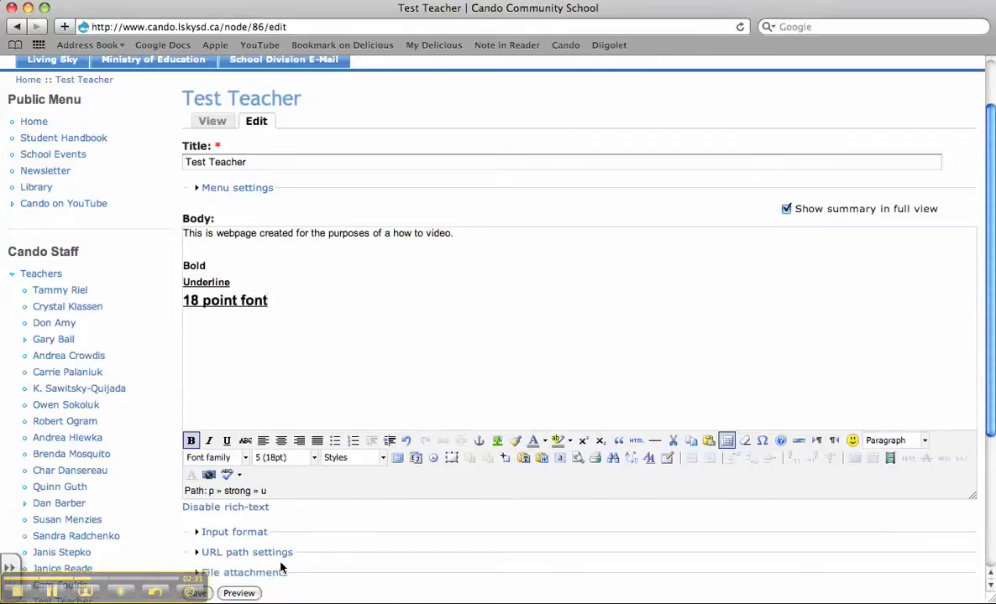
Choose the Comic Sans MS font and add the line "Comic Sans Font" at the end of the body
left_click(246, 460)
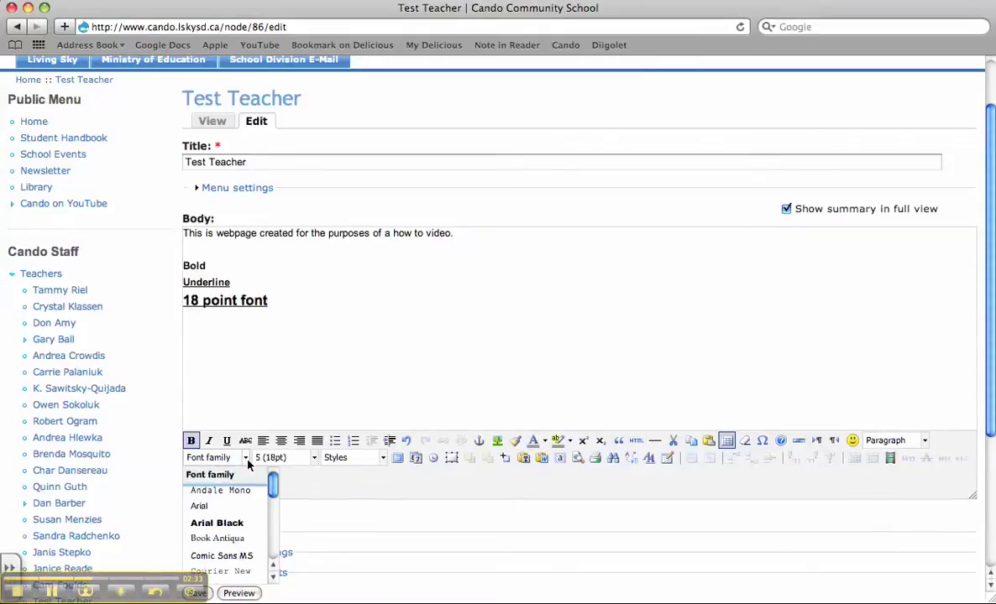
left_click(231, 555)
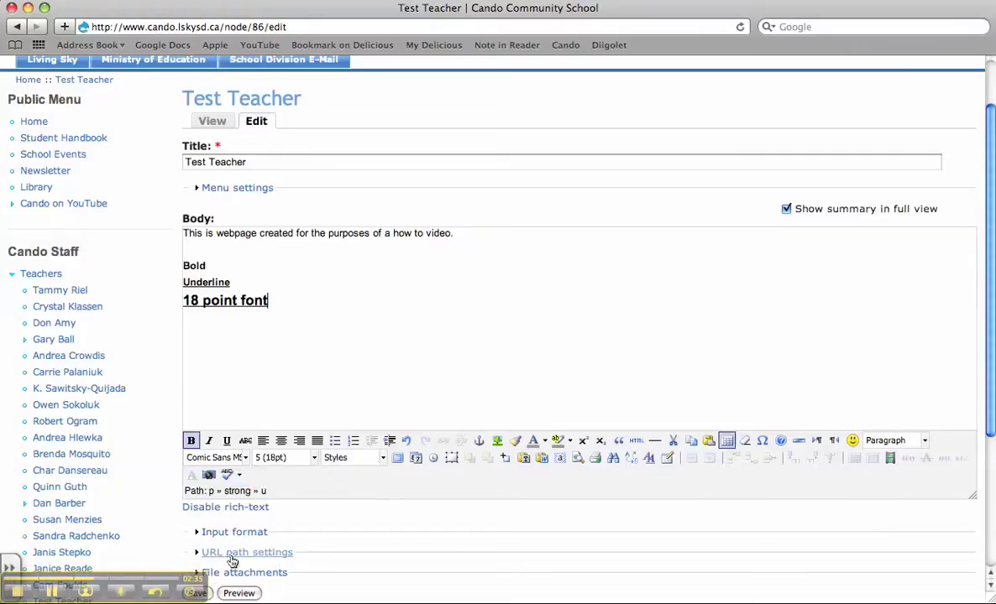
key("Return")
type("Com")
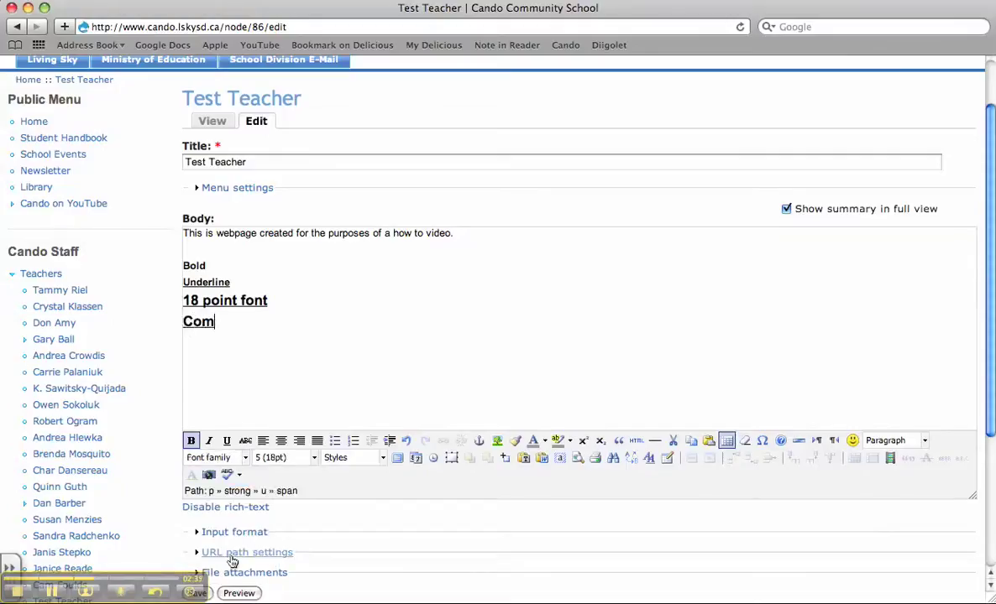
type("ic Sans Font")
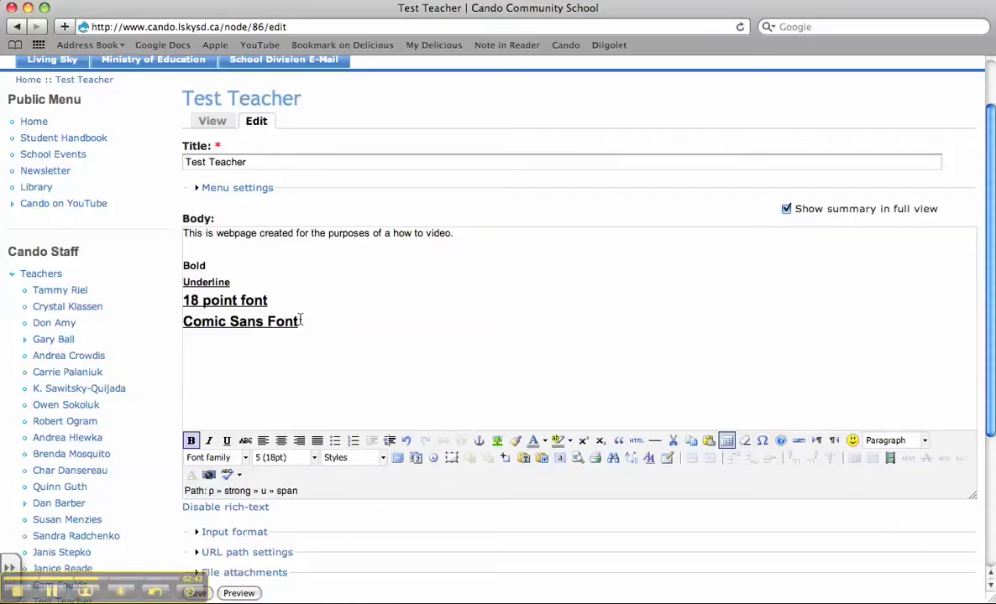
Remove the underline from the "Comic Sans Font" line, colour its text green and start a new line after it
left_click_drag(301, 320, 183, 321)
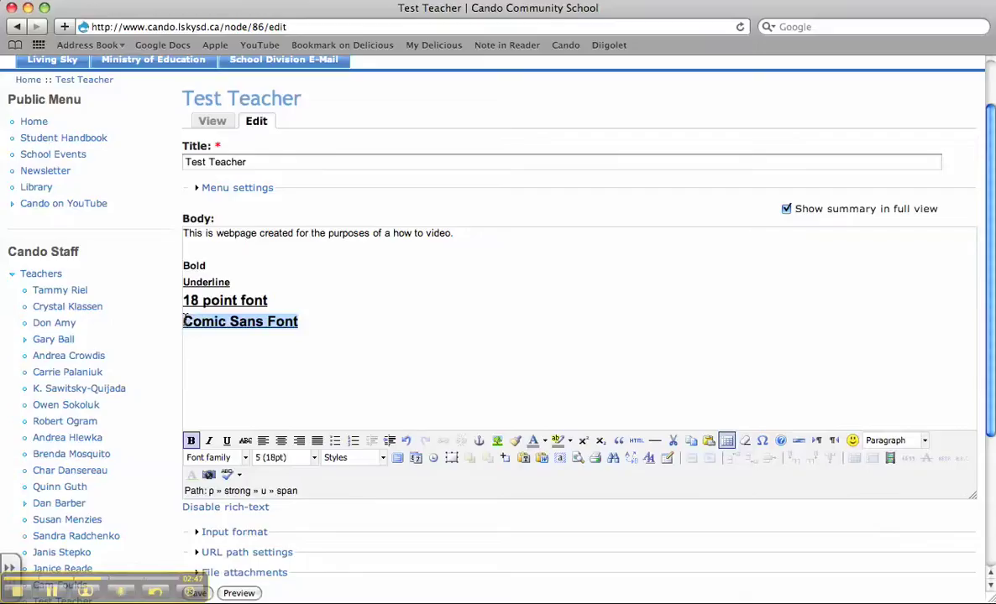
left_click(225, 440)
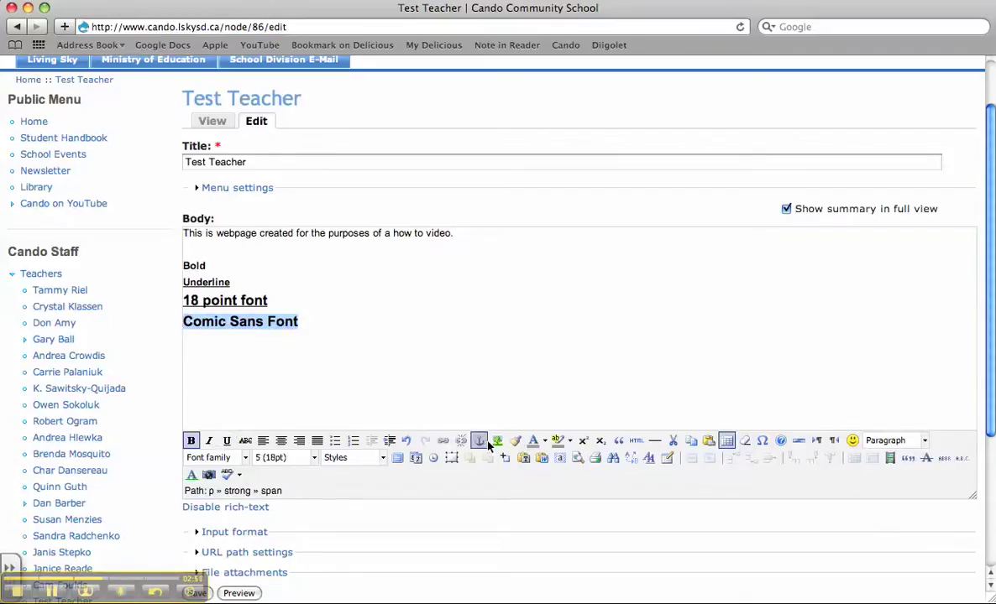
left_click(544, 443)
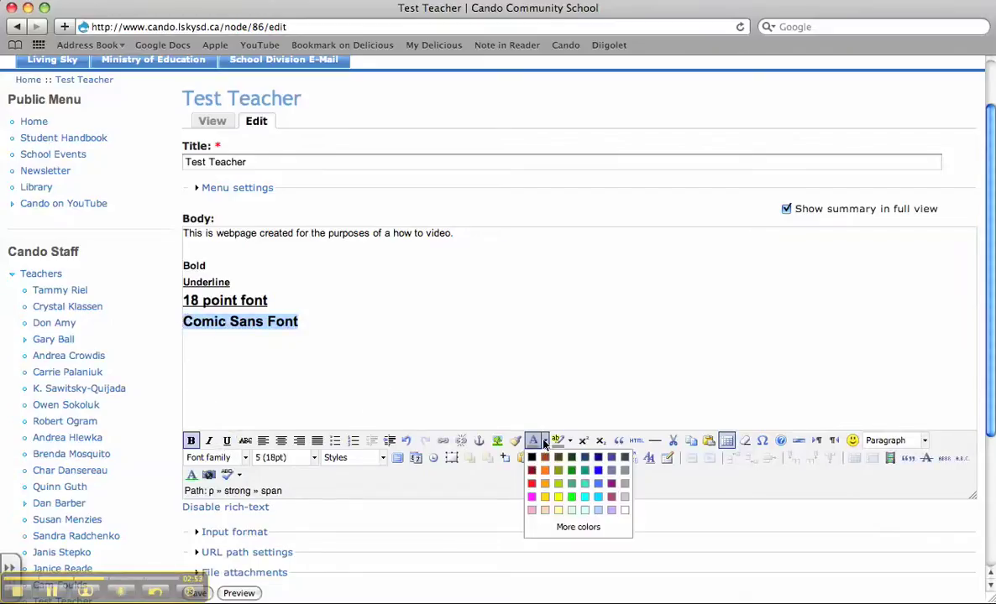
left_click(571, 484)
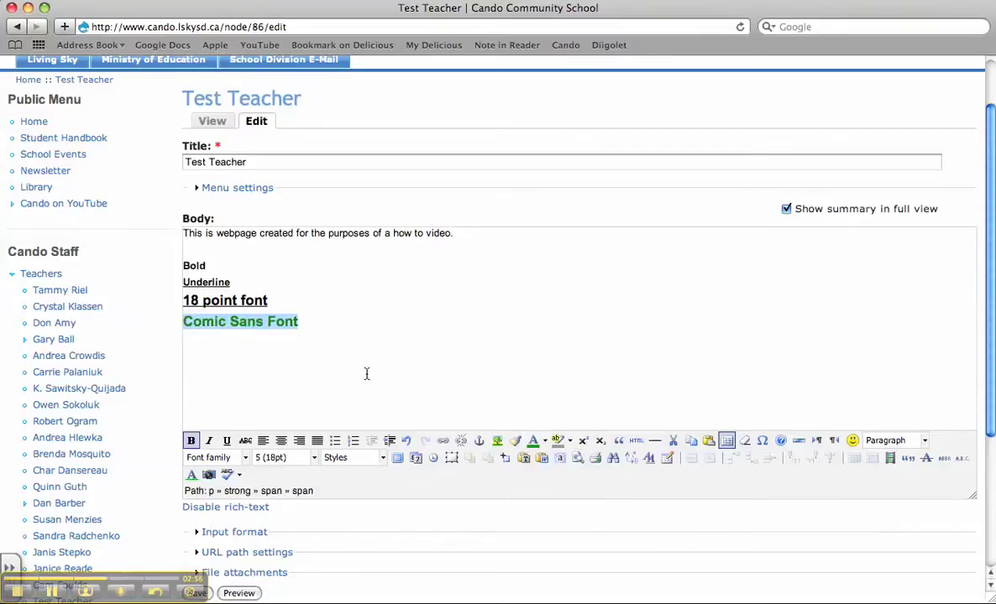
left_click(329, 342)
key("Return")
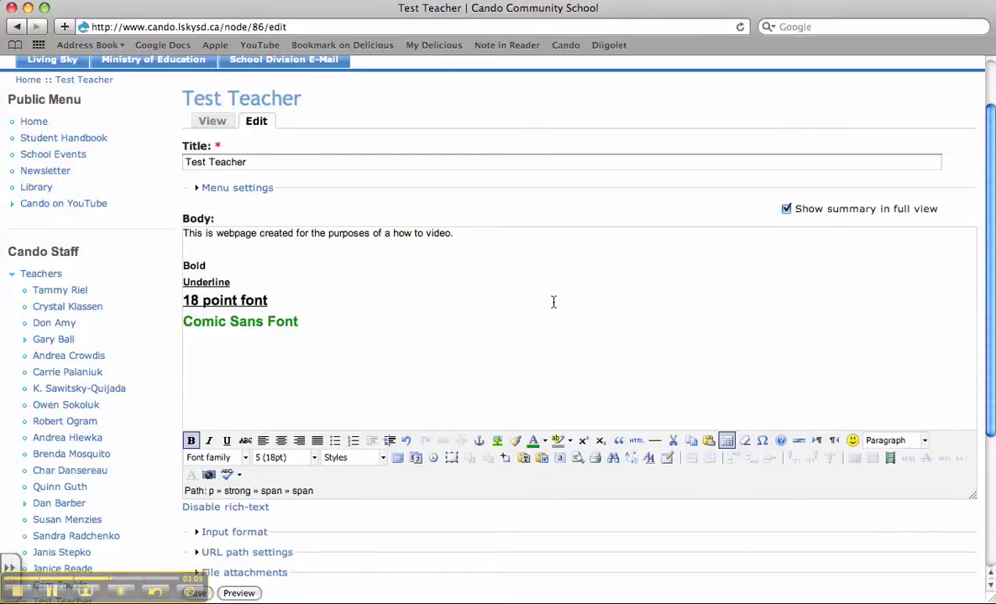
Preview the edited Test Teacher page and check how the formatted text is displayed
scroll(553, 303, "down", 3)
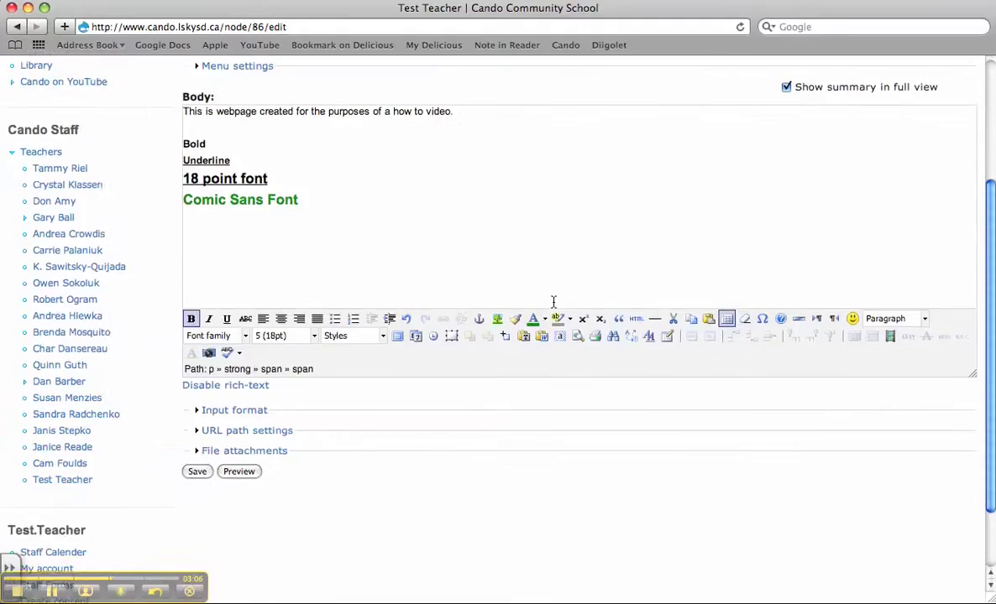
left_click(243, 474)
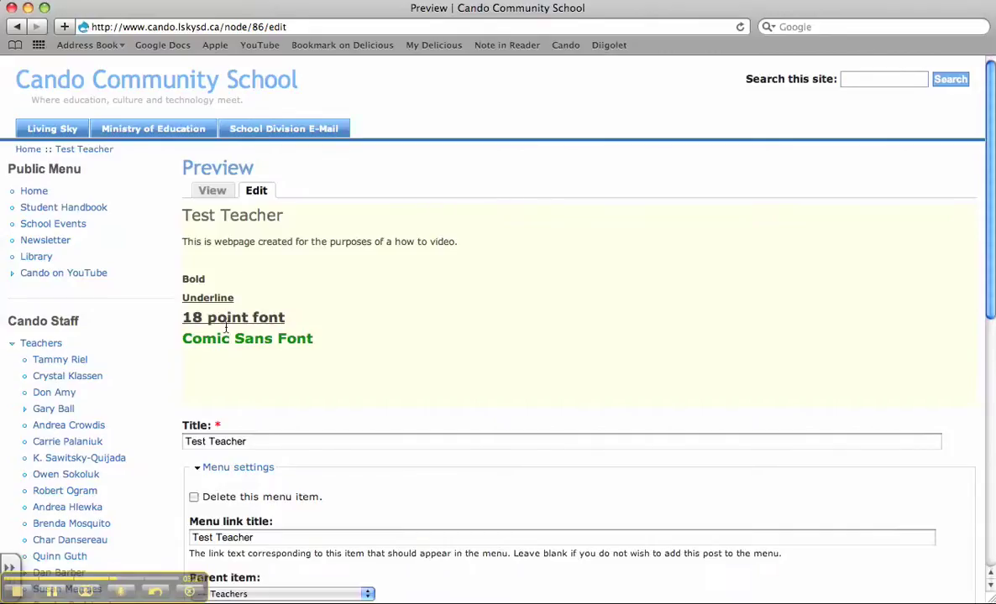
scroll(409, 321, "down", 10)
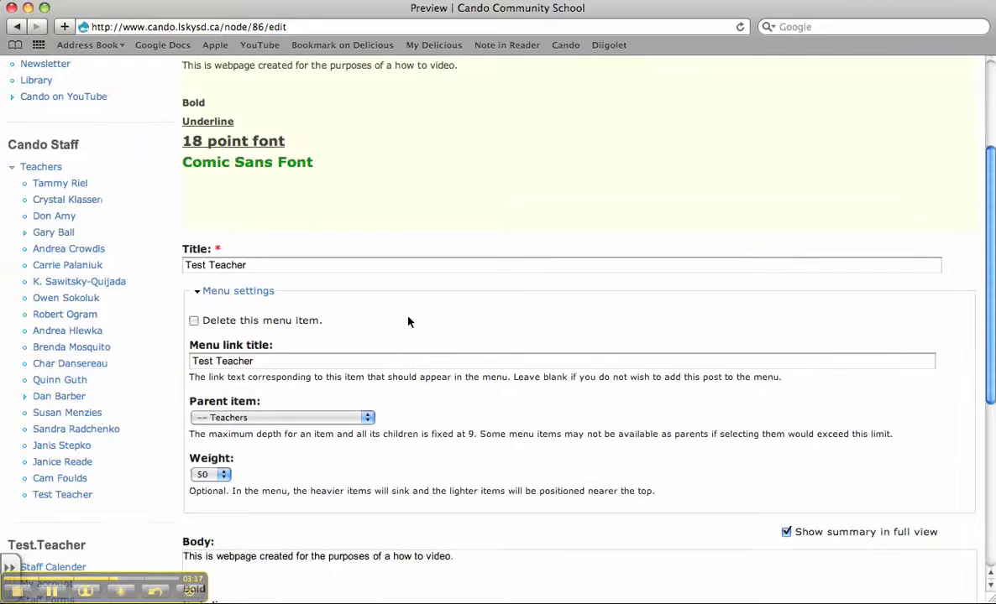
Start a new line below "Comic Sans Font" in the body and set its text colour to black
scroll(409, 322, "down", 2)
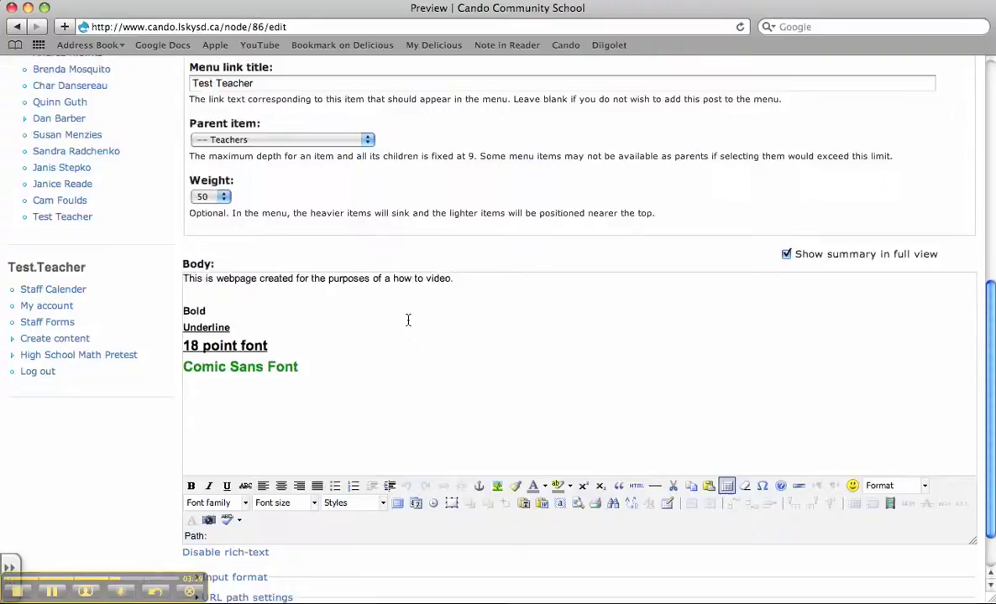
scroll(408, 320, "down", 2)
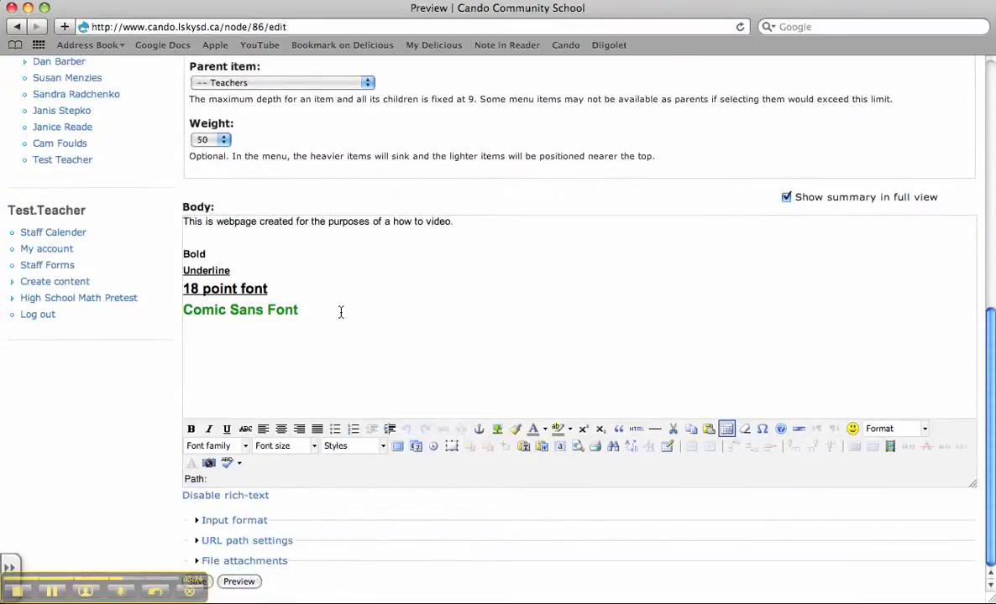
left_click(335, 316)
key("Return")
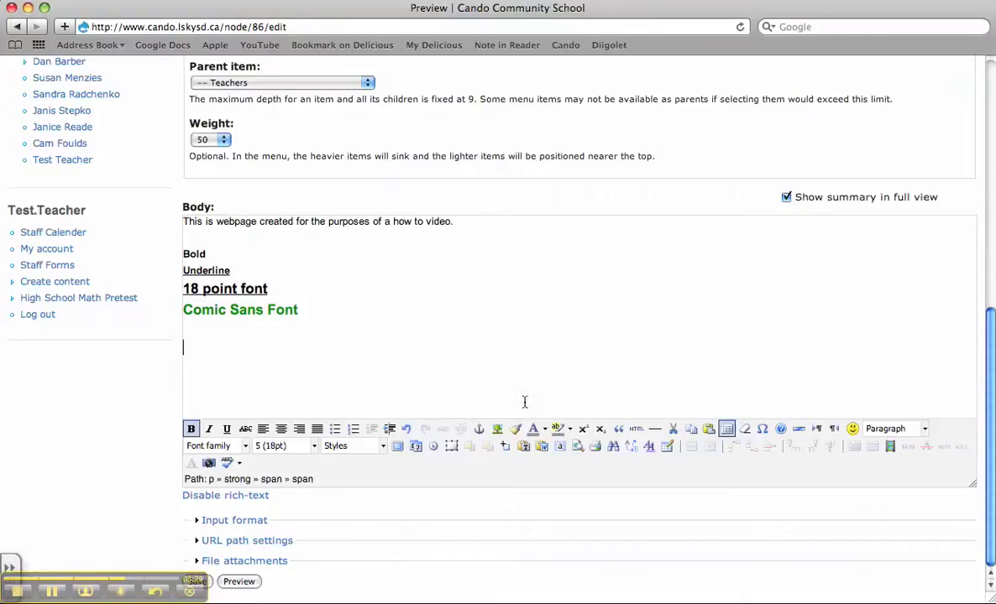
left_click(544, 433)
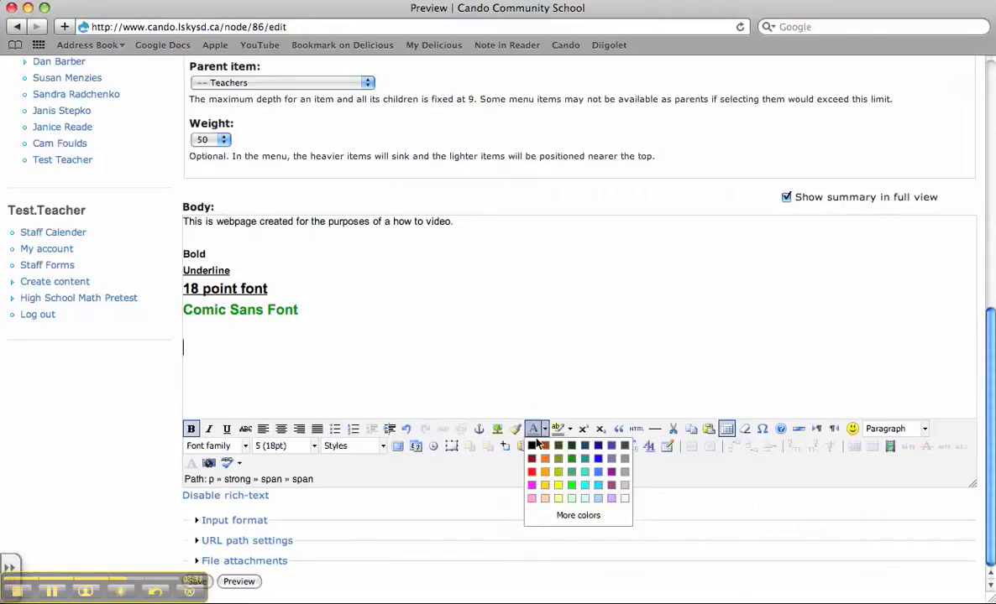
left_click(531, 448)
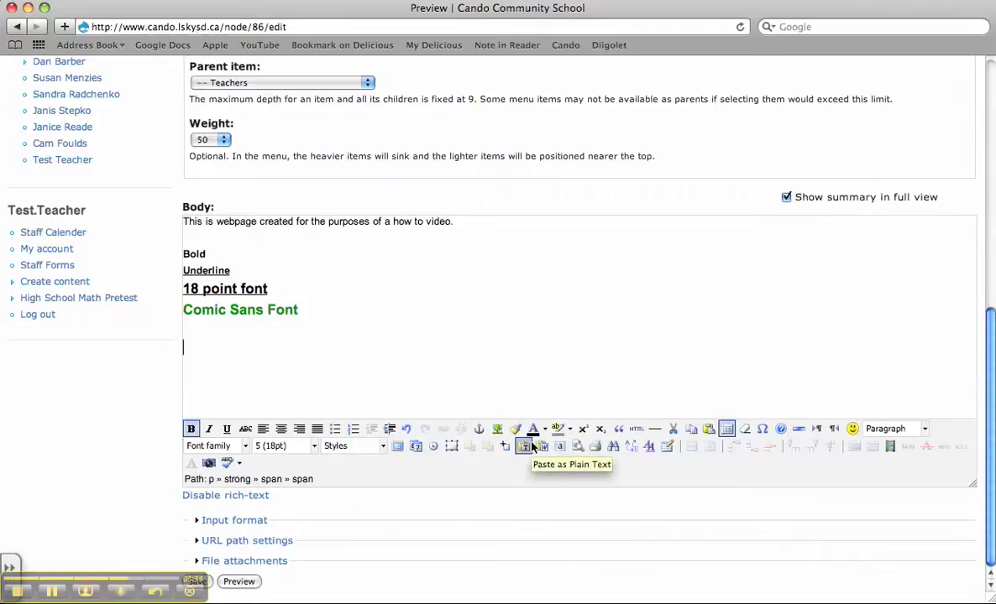
Add the sentence "Here is the link to Wikipedia." on the new line below "Comic Sans Font" in the body
type("H")
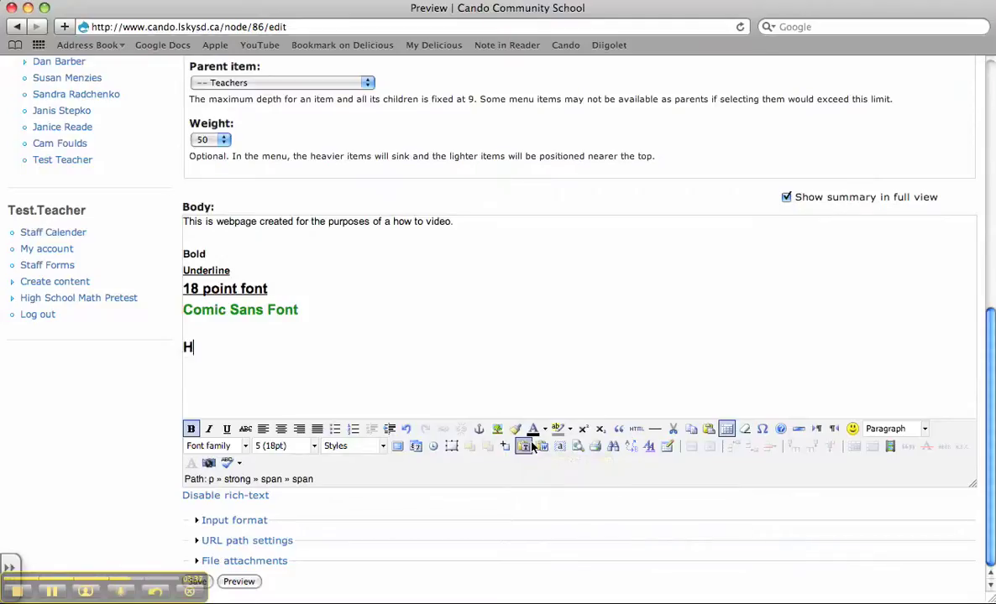
type("ere is the link ")
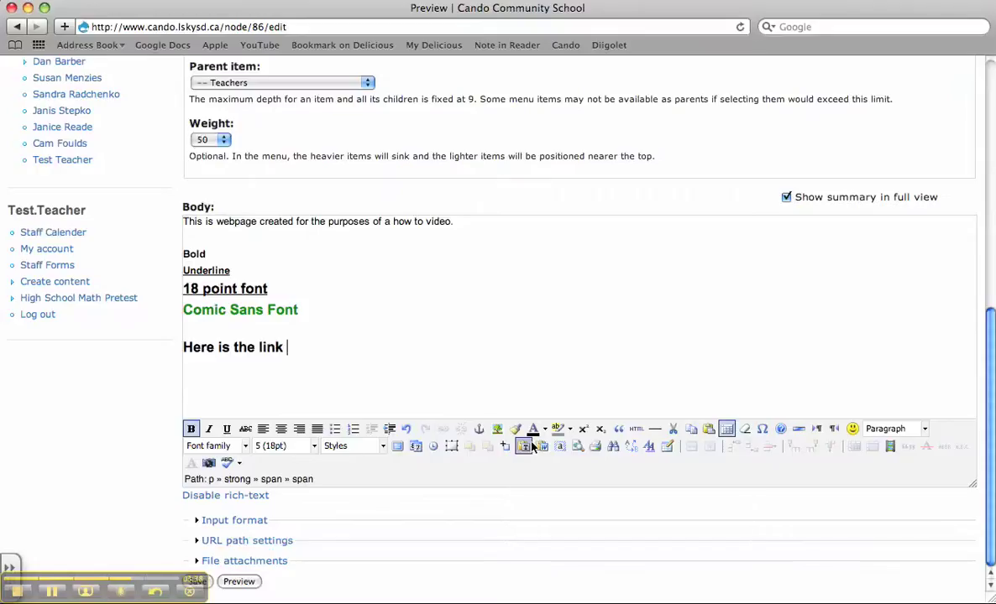
type("to Wikipedia")
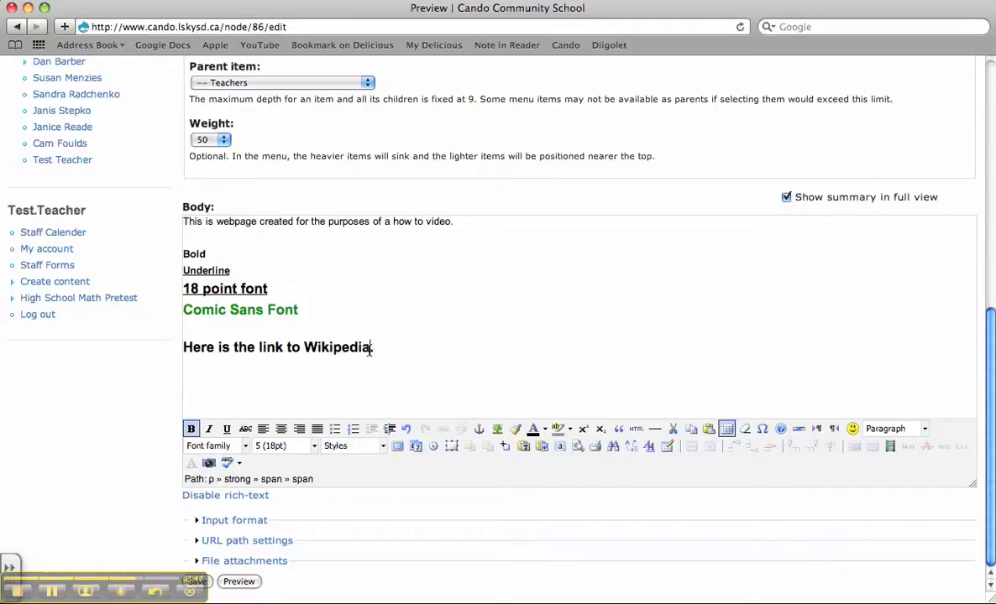
left_click_drag(370, 349, 306, 343)
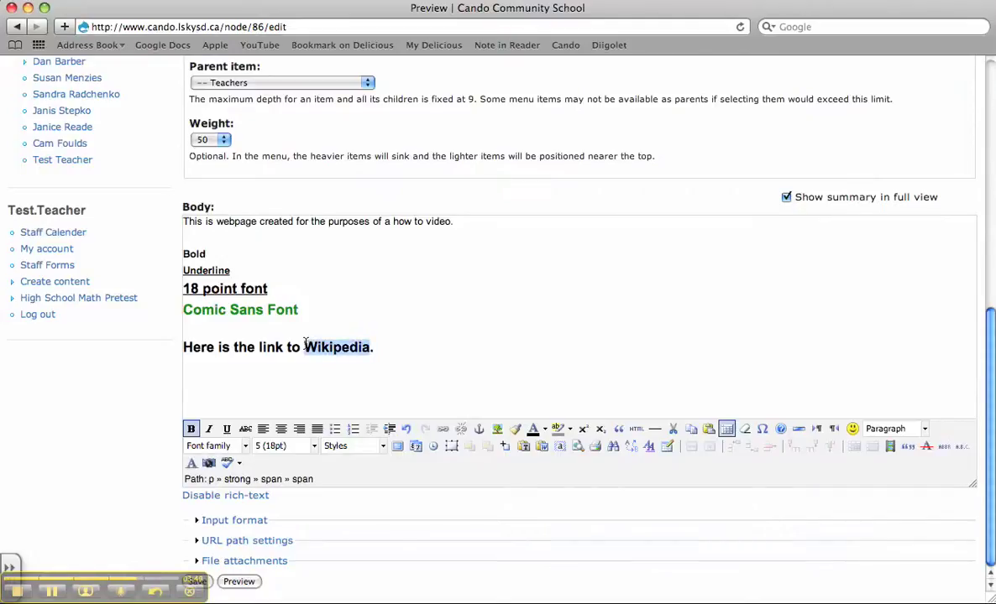
left_click(442, 429)
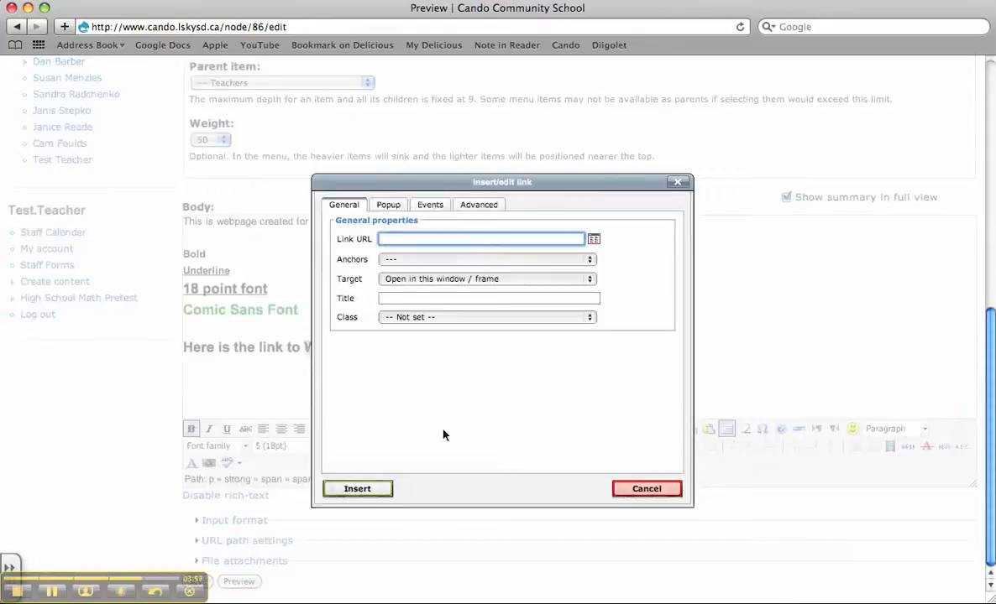
left_click(410, 238)
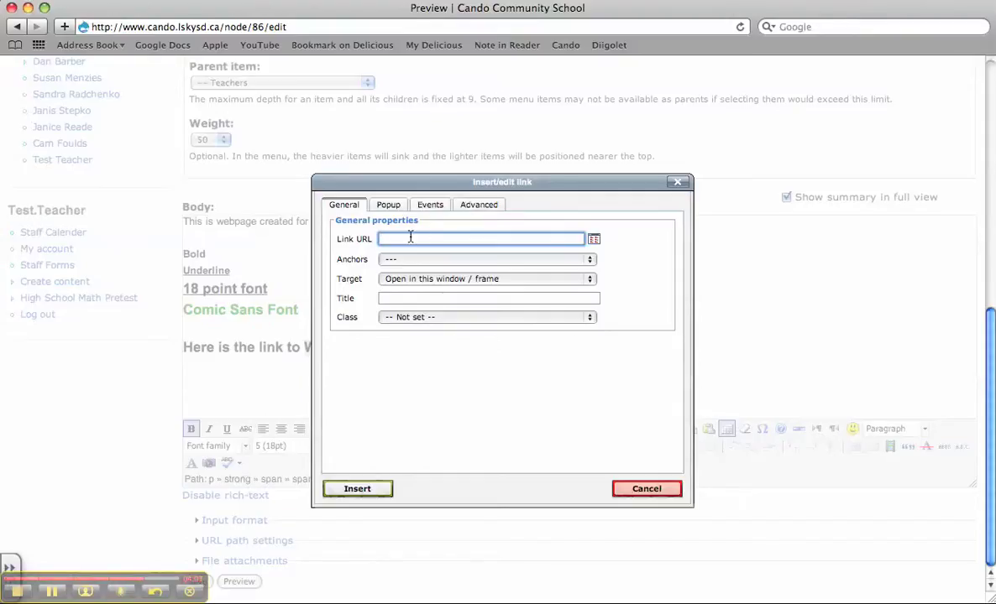
type("http://www.wikipedia.org/")
key("BackSpace")
key("BackSpace")
key("BackSpace")
key("BackSpace")
key("BackSpace")
key("BackSpace")
key("BackSpace")
left_click(355, 491)
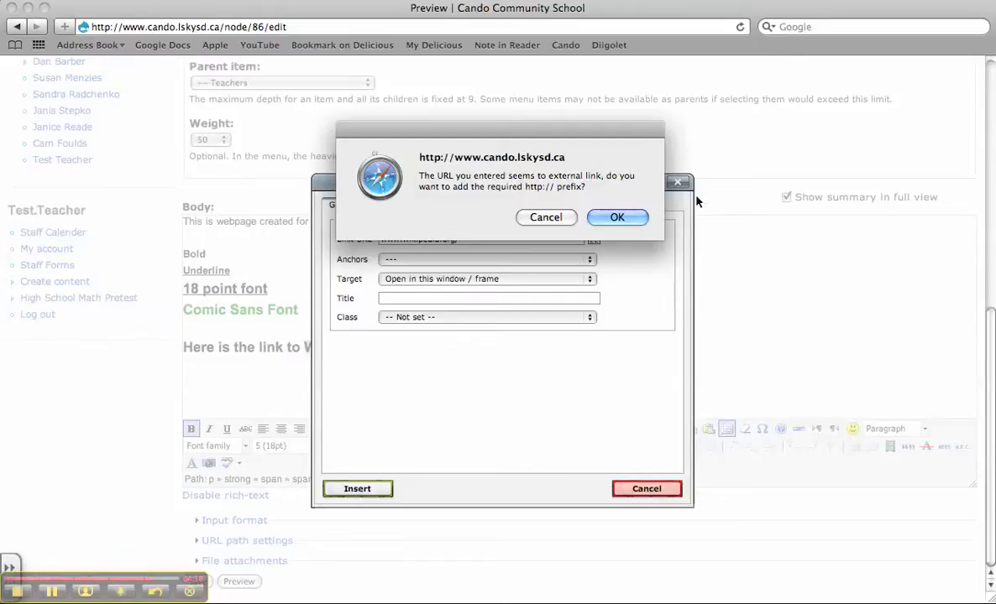
left_click(618, 218)
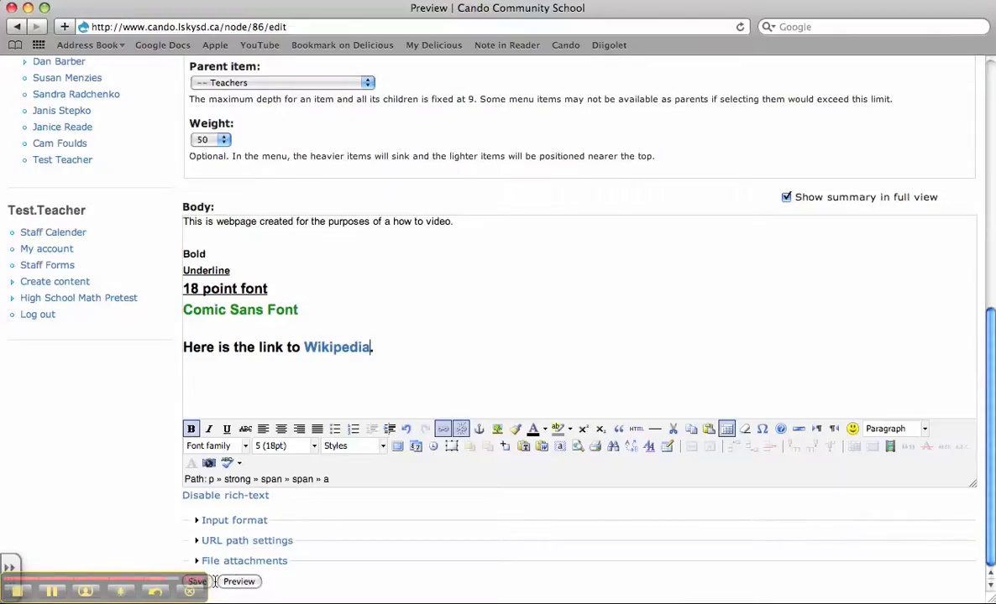
Save the Test Teacher page and test its Wikipedia link, returning to the page
left_click(208, 587)
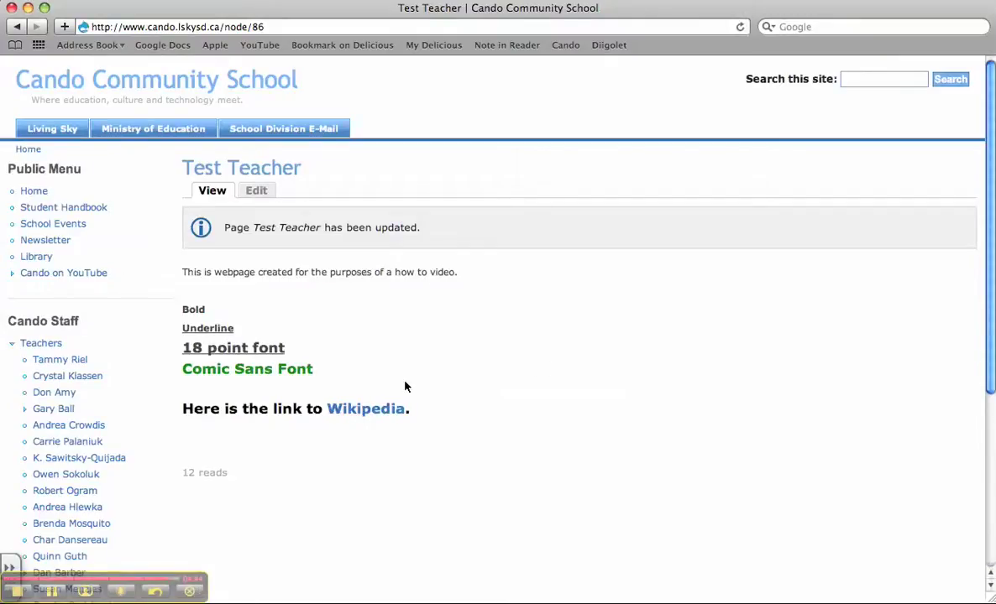
left_click(353, 411)
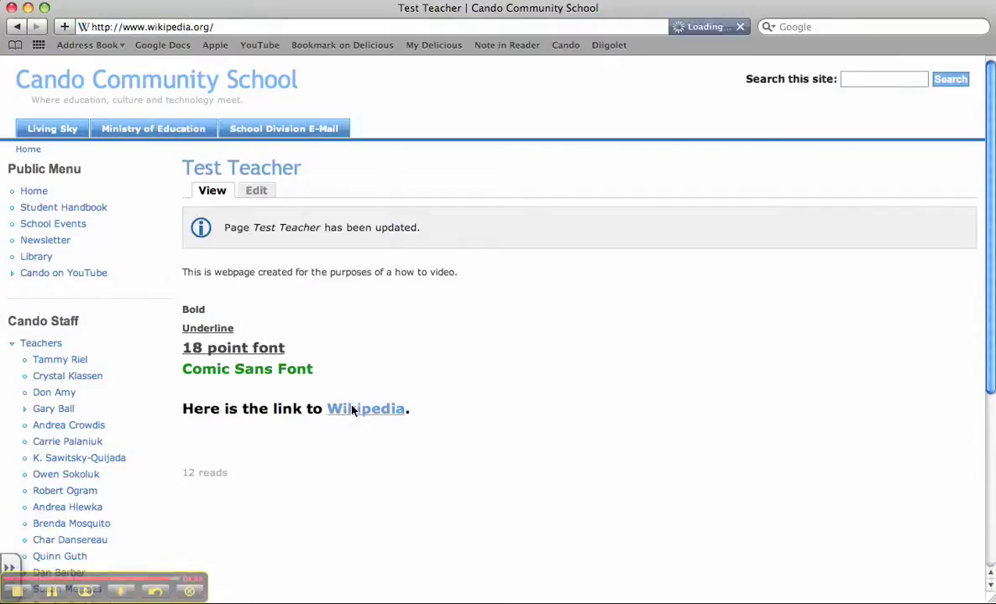
left_click(17, 28)
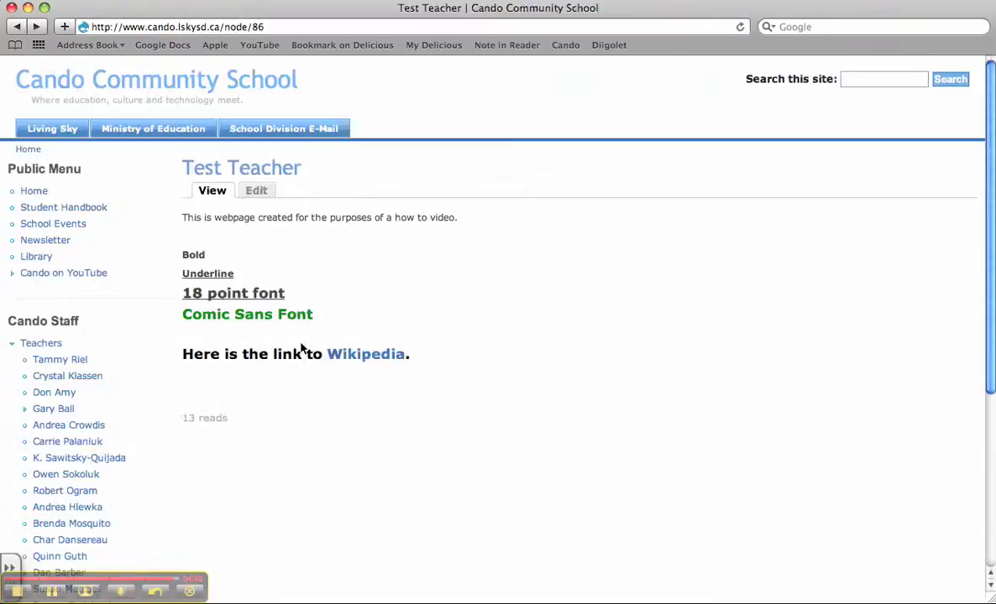